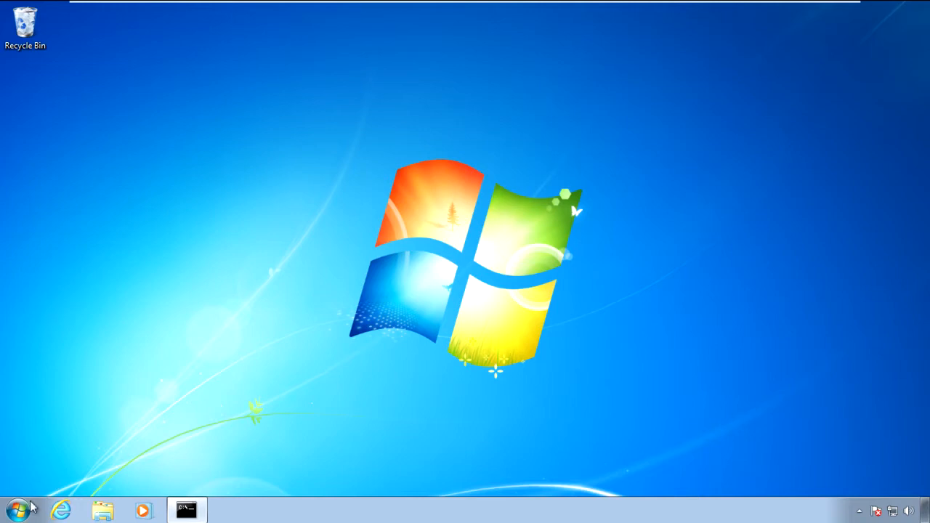
Launch IrfanView and review its Browsing / Editing and File Handling settings without changing anything
{"action": "left_click", "coordinate": [20, 510]}
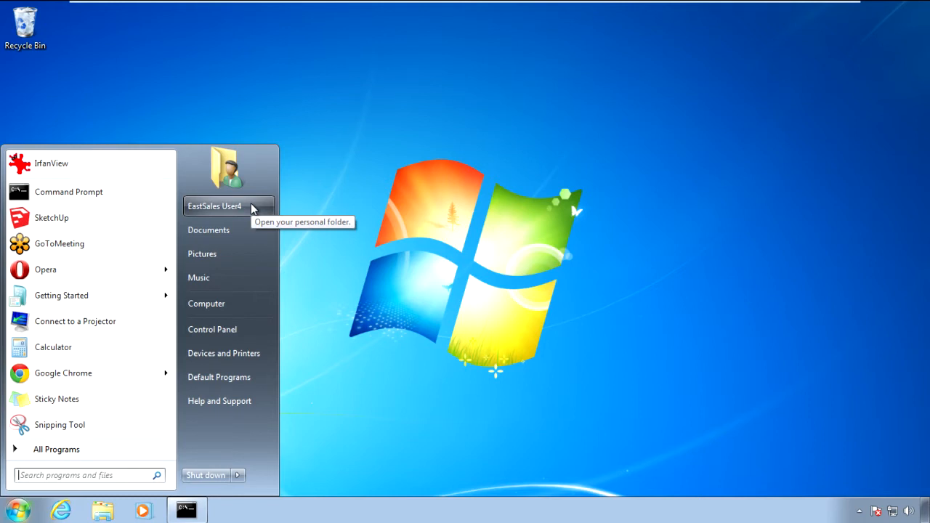
{"action": "left_click", "coordinate": [158, 168]}
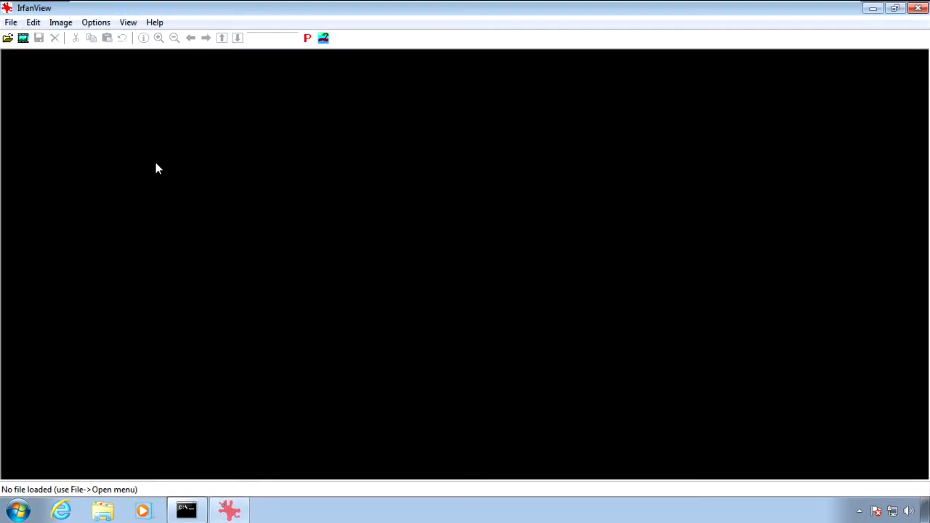
{"action": "left_click", "coordinate": [105, 24]}
{"action": "left_click", "coordinate": [122, 38]}
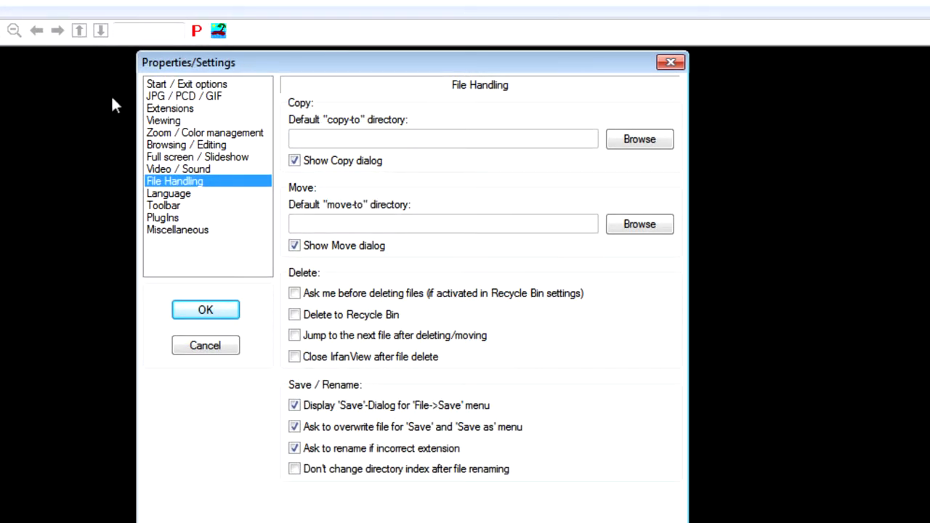
{"action": "left_click", "coordinate": [166, 147]}
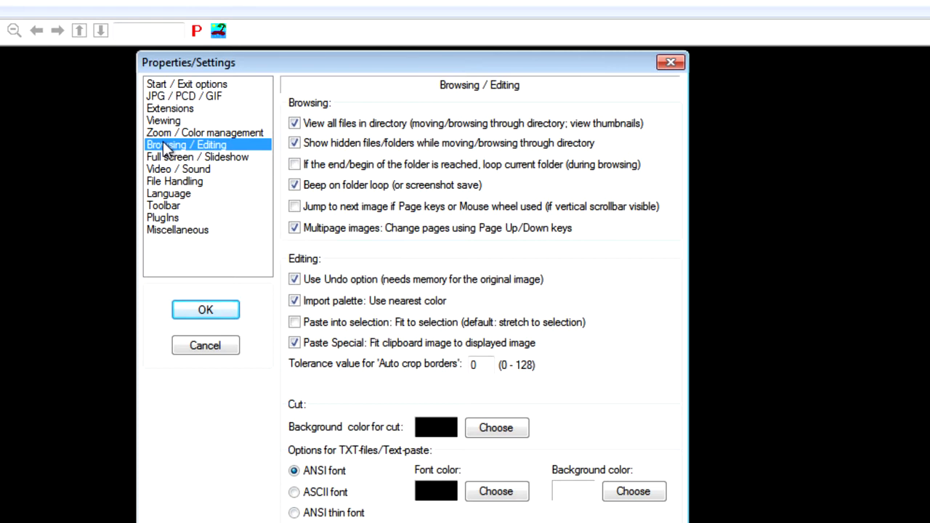
{"action": "left_click", "coordinate": [174, 182]}
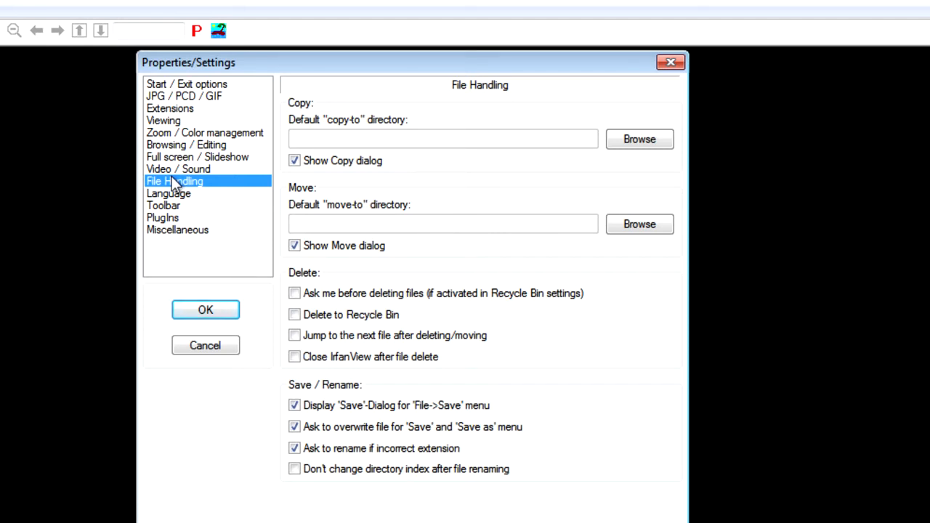
{"action": "left_click", "coordinate": [205, 345]}
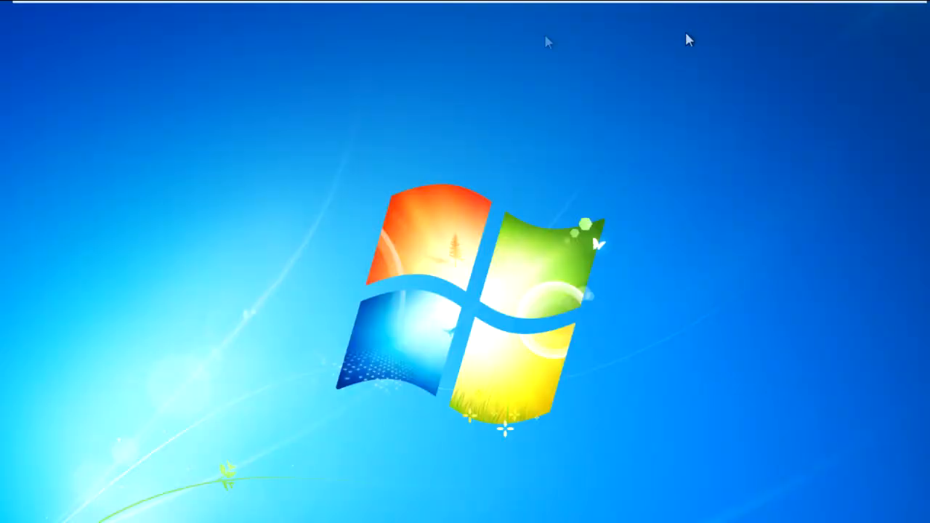
Switch to the Windows Server 2008 machine and create a GPO named "Lockdown IrfanView" linked to the East Sales Users OU
{"action": "mouse_move", "coordinate": [308, 7]}
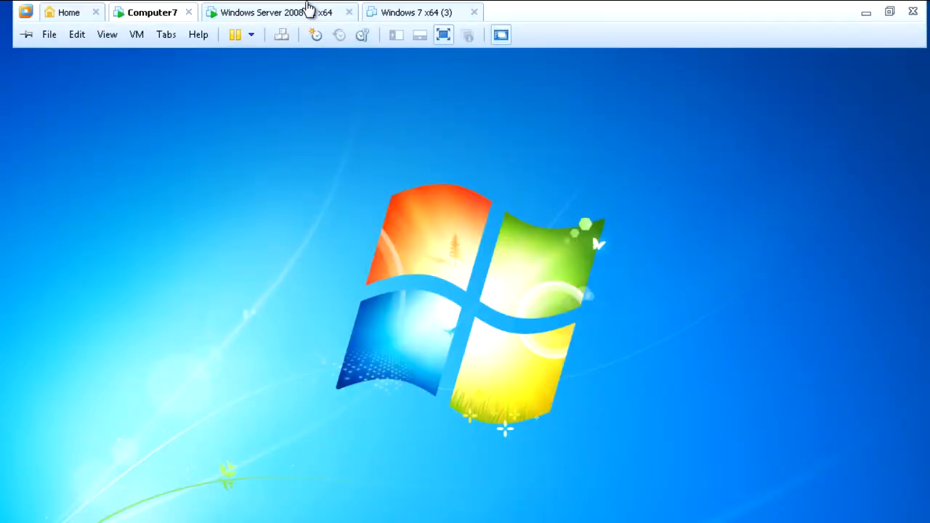
{"action": "left_click", "coordinate": [247, 14]}
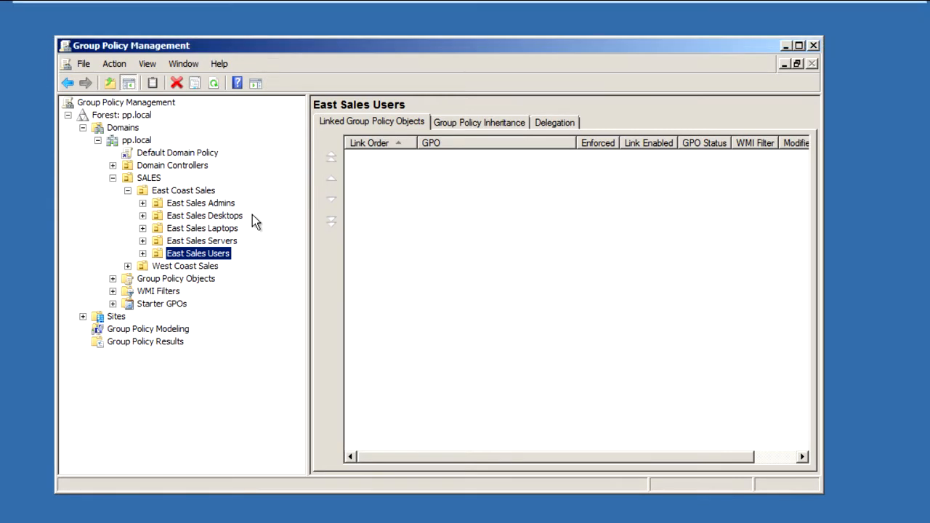
{"action": "right_click", "coordinate": [220, 253]}
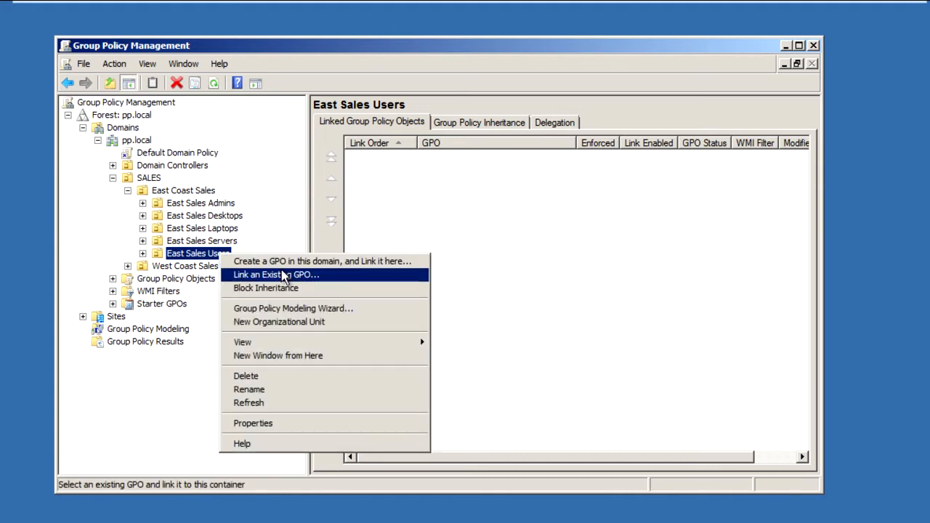
{"action": "left_click", "coordinate": [281, 266]}
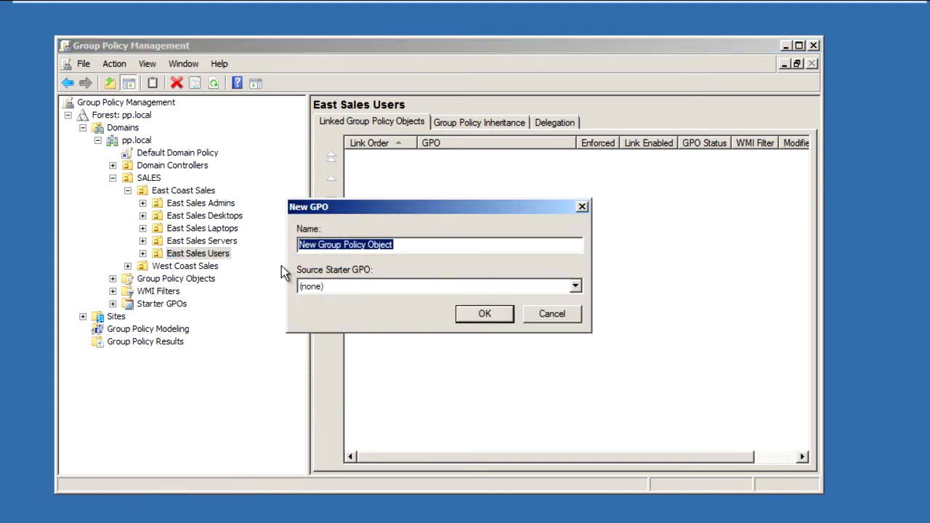
{"action": "type", "text": "Lockdown "}
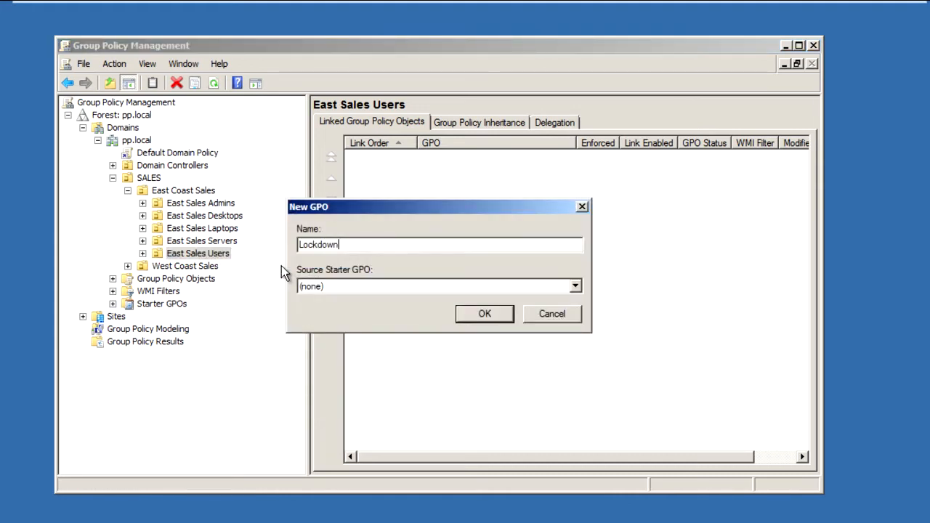
{"action": "type", "text": "IrfanView"}
{"action": "key", "text": "Return"}
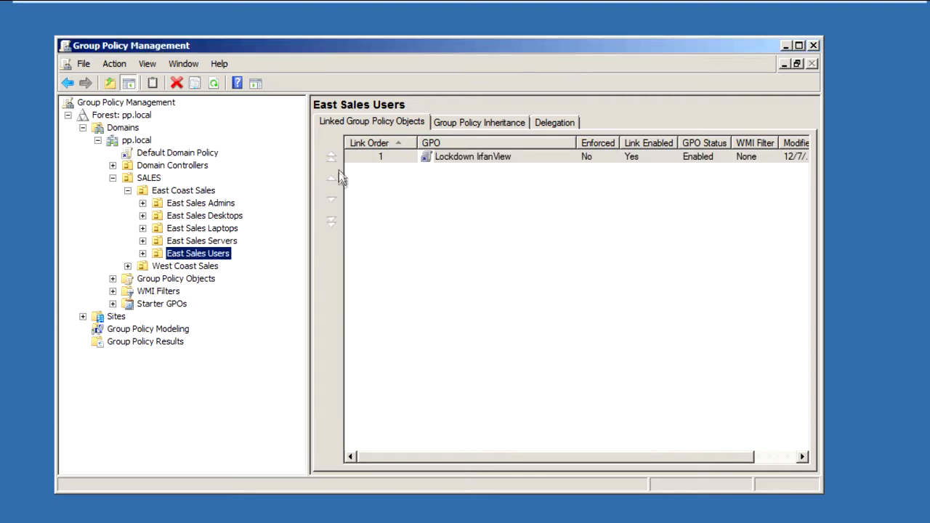
Edit the Lockdown IrfanView GPO and add a PolicyPak for IrfanView entry to the user-side PolicyPak applications
{"action": "left_click", "coordinate": [358, 157]}
{"action": "right_click", "coordinate": [359, 157]}
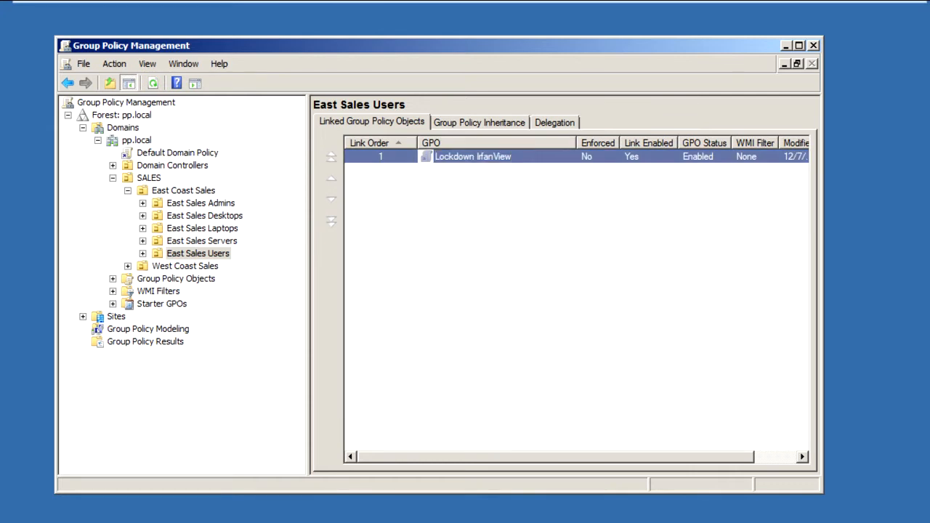
{"action": "left_click", "coordinate": [395, 165]}
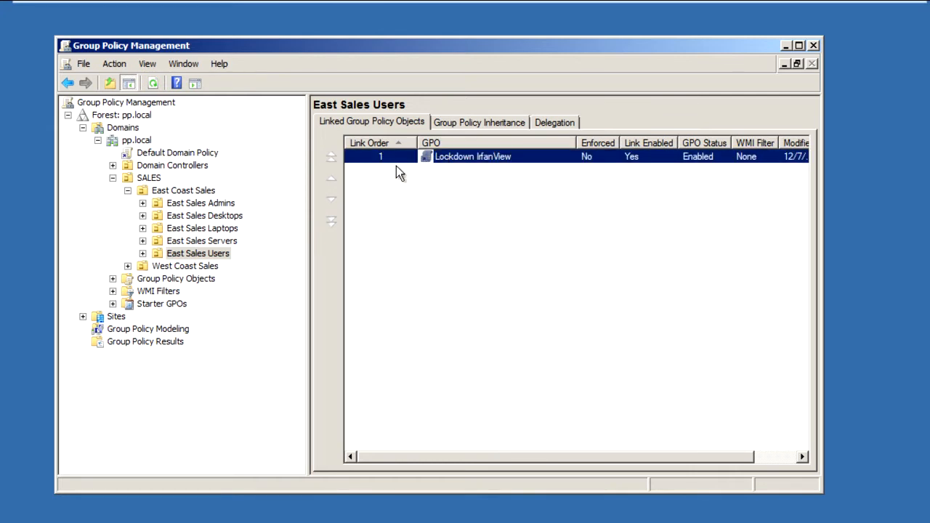
{"action": "left_click", "coordinate": [26, 229]}
{"action": "left_click", "coordinate": [81, 241]}
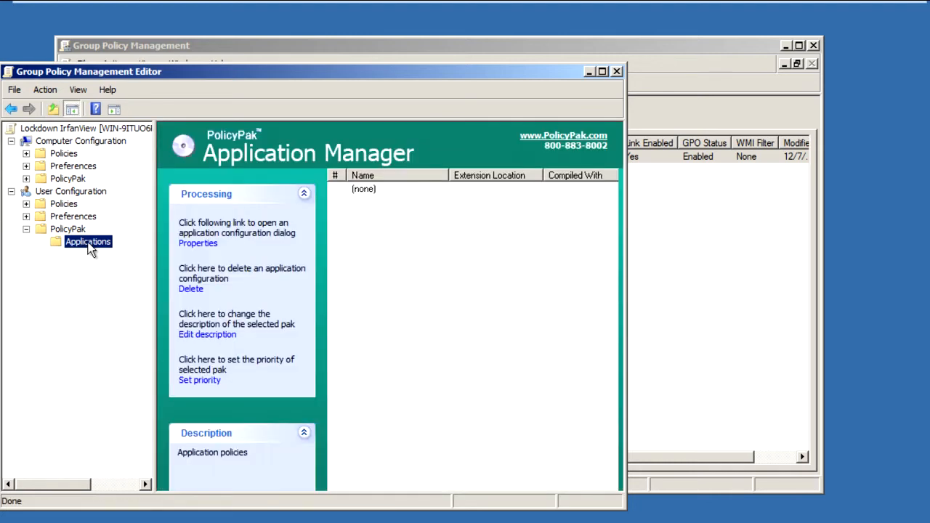
{"action": "right_click", "coordinate": [81, 241]}
{"action": "mouse_move", "coordinate": [128, 251]}
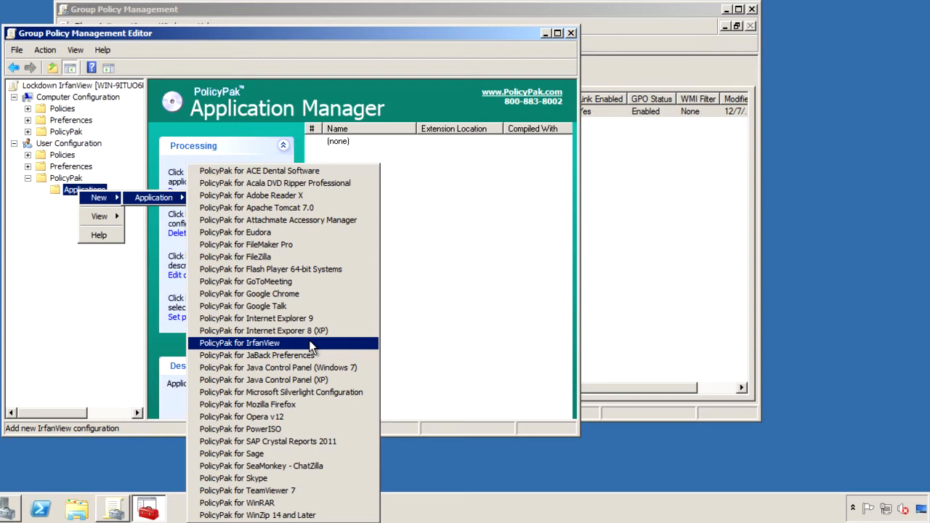
{"action": "left_click", "coordinate": [309, 344]}
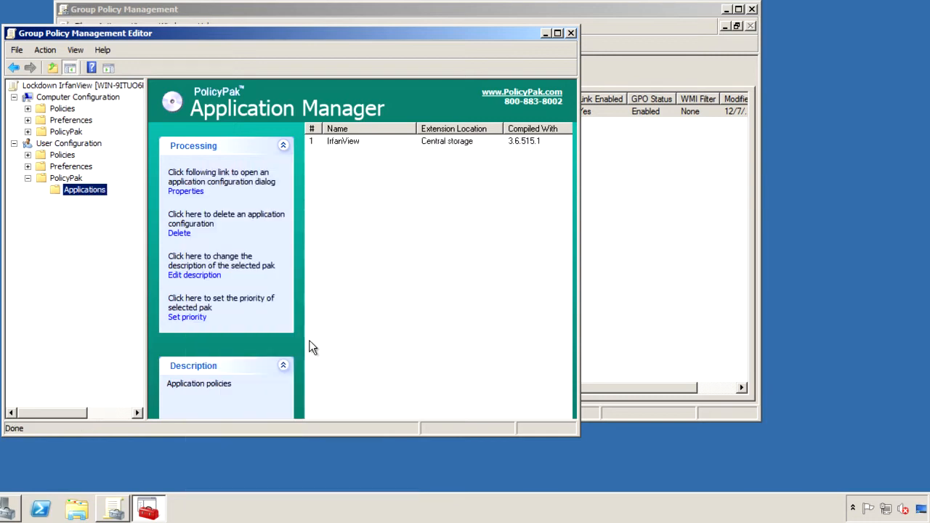
In the IrfanView entry's Browsing / Editing settings, turn off showing hidden files/folders and disable the corresponding control in the target application
{"action": "right_click", "coordinate": [338, 143]}
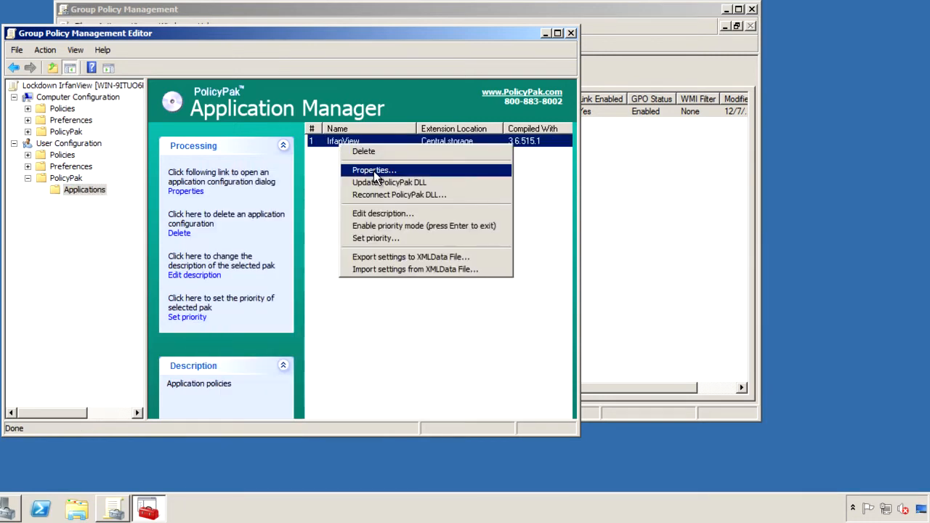
{"action": "left_click", "coordinate": [373, 171]}
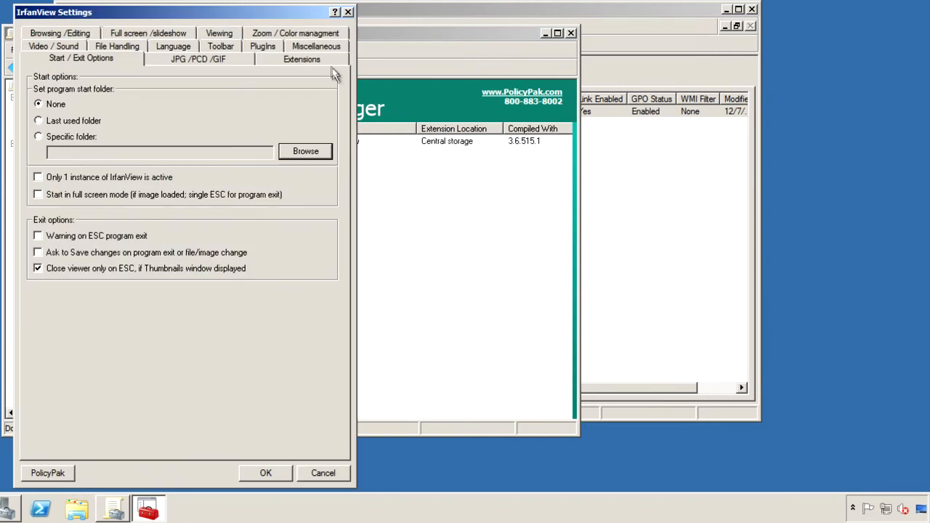
{"action": "left_click_drag", "start_coordinate": [289, 13], "coordinate": [365, 14]}
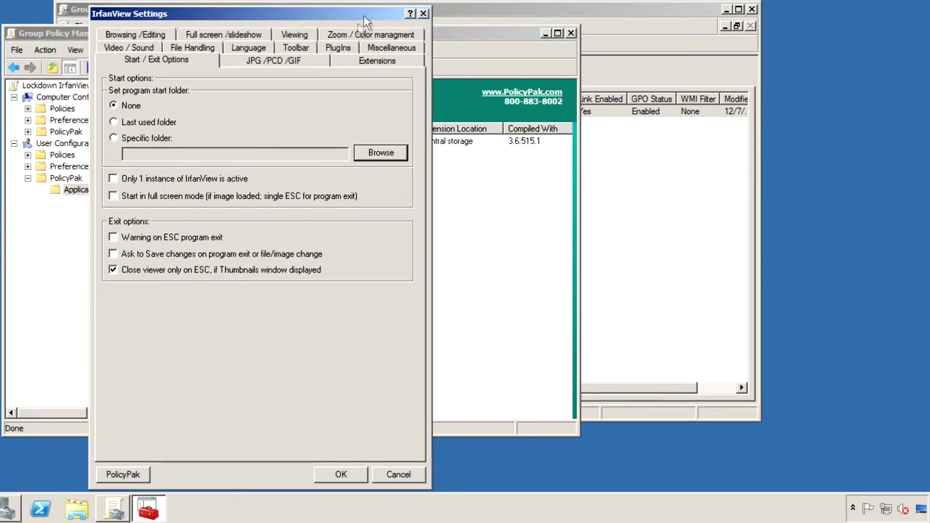
{"action": "left_click", "coordinate": [160, 33]}
{"action": "left_click", "coordinate": [114, 110]}
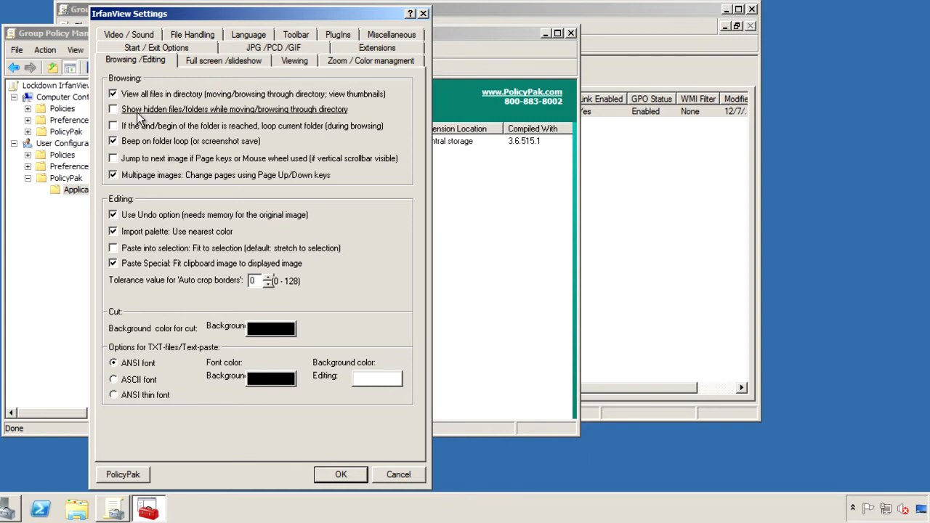
{"action": "right_click", "coordinate": [136, 112]}
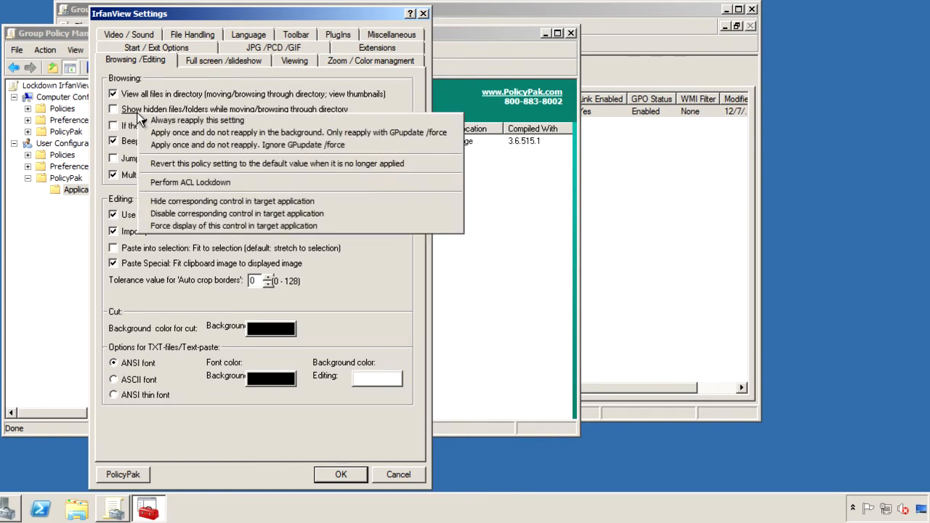
{"action": "left_click", "coordinate": [344, 213]}
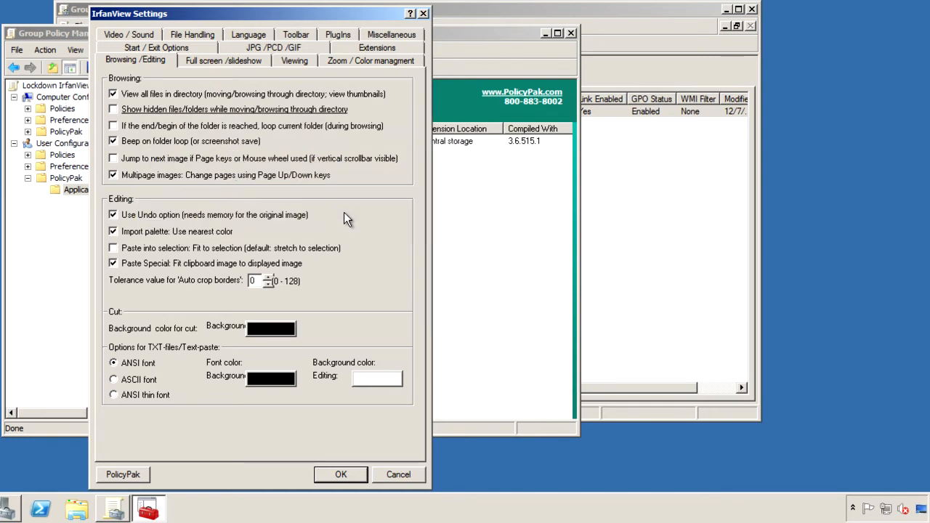
In Start / Exit Options, enable asking to save changes on program exit and disable the corresponding control in the target application
{"action": "left_click", "coordinate": [199, 47]}
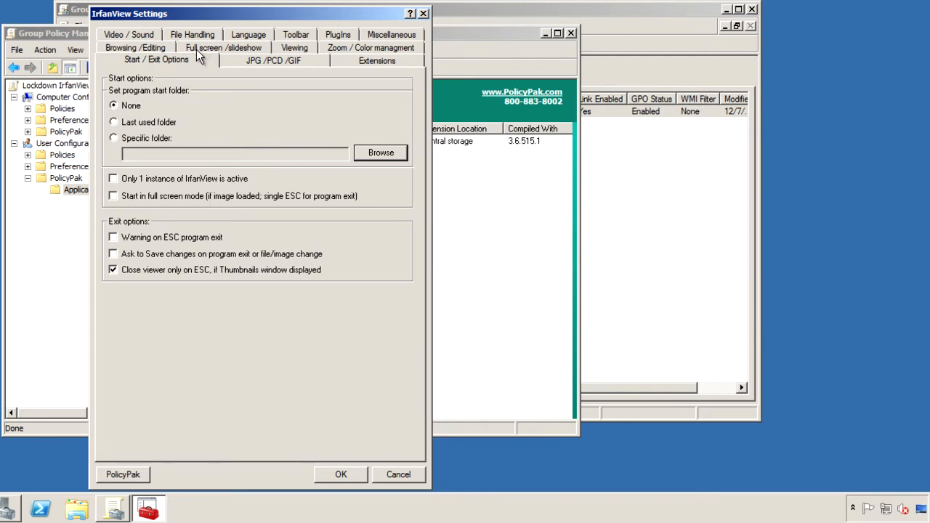
{"action": "left_click", "coordinate": [113, 255]}
{"action": "right_click", "coordinate": [232, 256]}
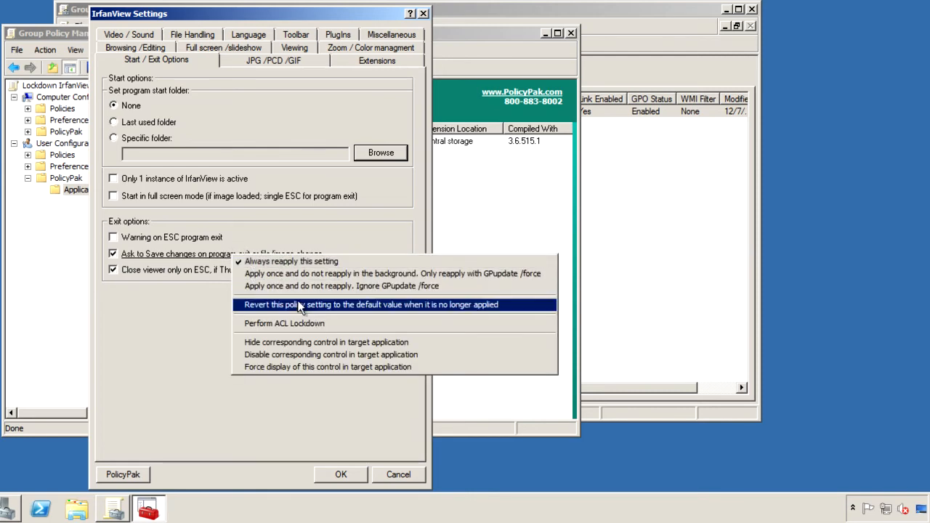
{"action": "left_click", "coordinate": [398, 354]}
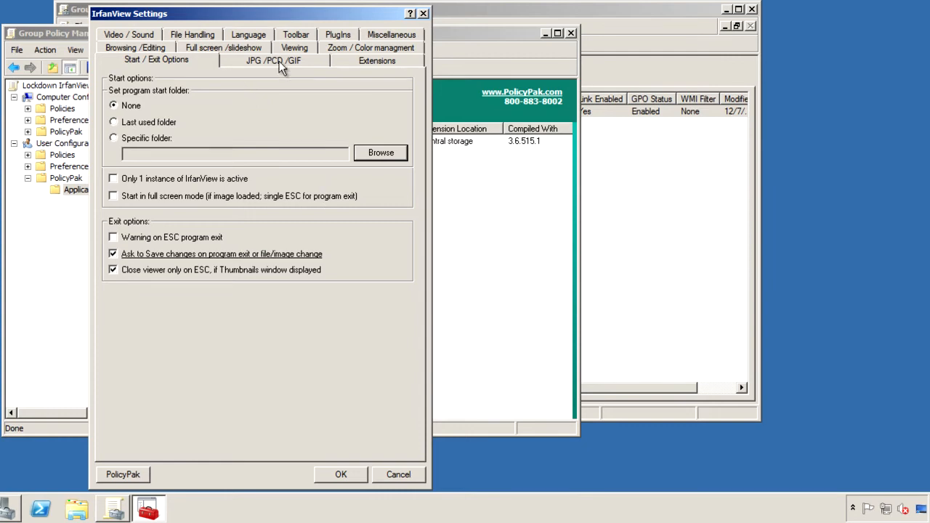
In File Handling, enforce asking before deleting files and deleting to the Recycle Bin, hide both controls in the target application, and save the settings
{"action": "left_click", "coordinate": [200, 35]}
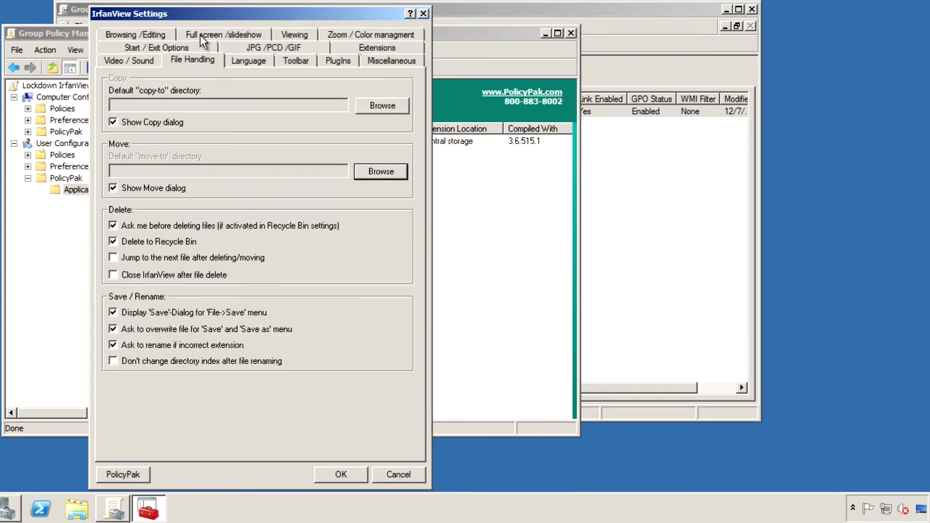
{"action": "left_click", "coordinate": [113, 227]}
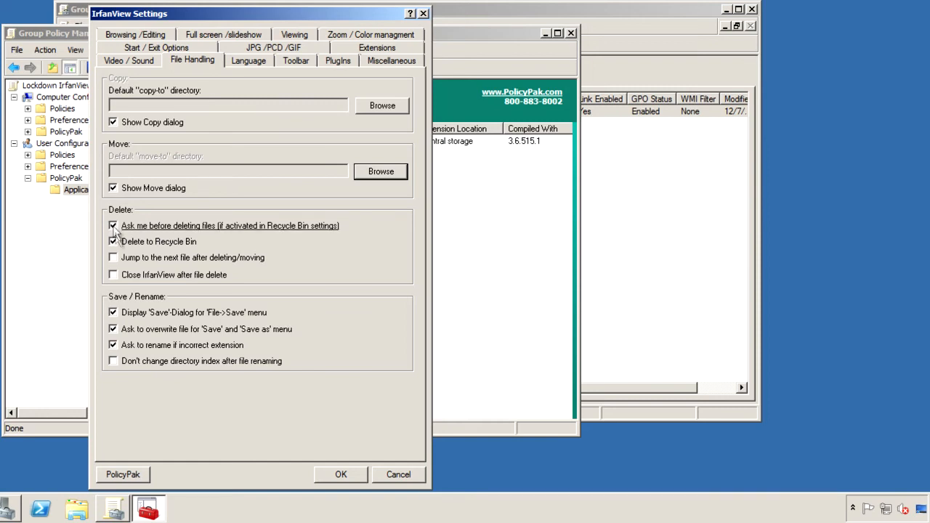
{"action": "left_click", "coordinate": [113, 242]}
{"action": "right_click", "coordinate": [242, 227]}
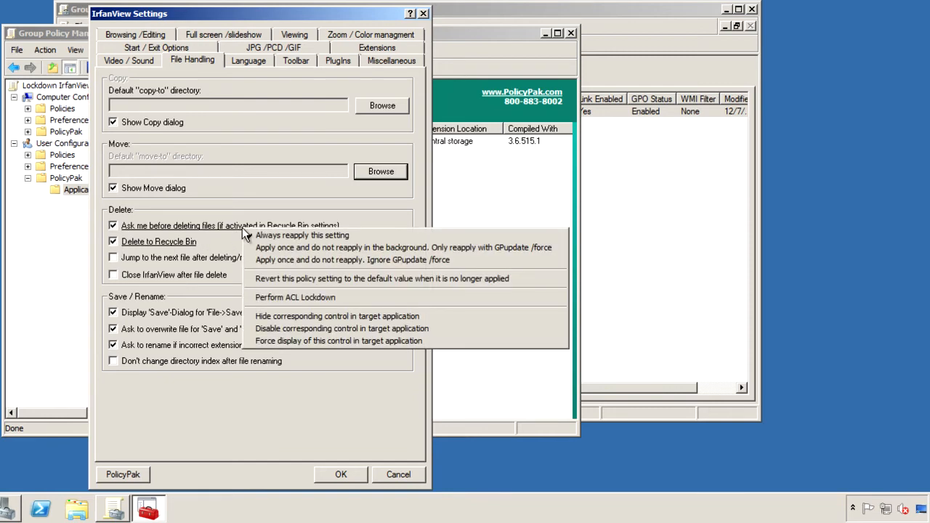
{"action": "left_click", "coordinate": [451, 315]}
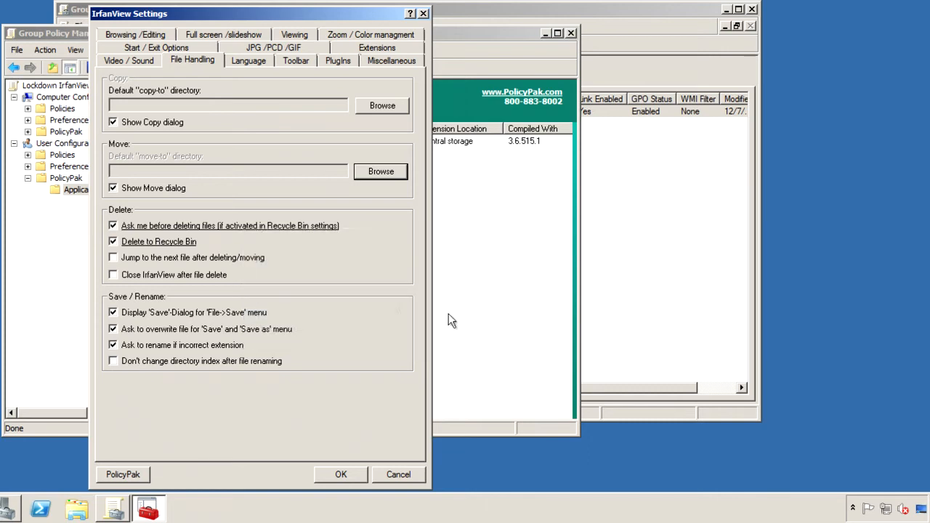
{"action": "right_click", "coordinate": [190, 243]}
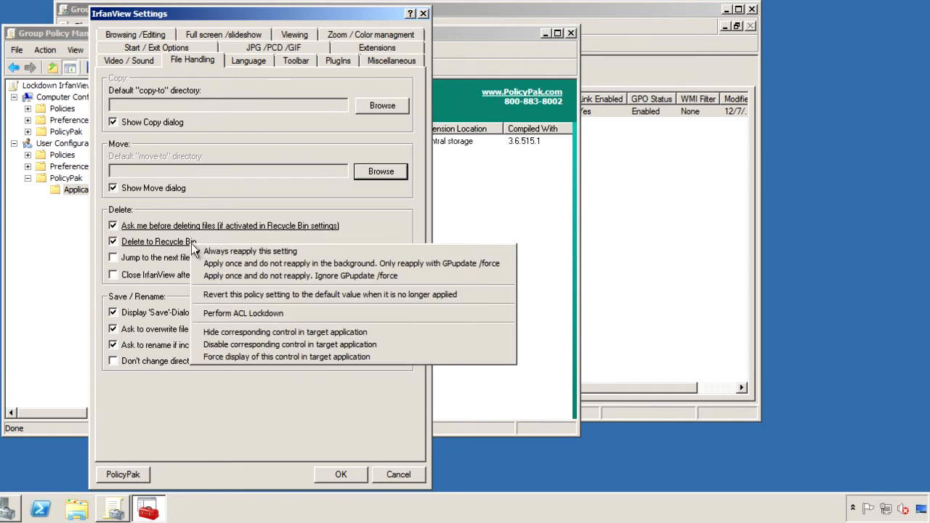
{"action": "left_click", "coordinate": [389, 332]}
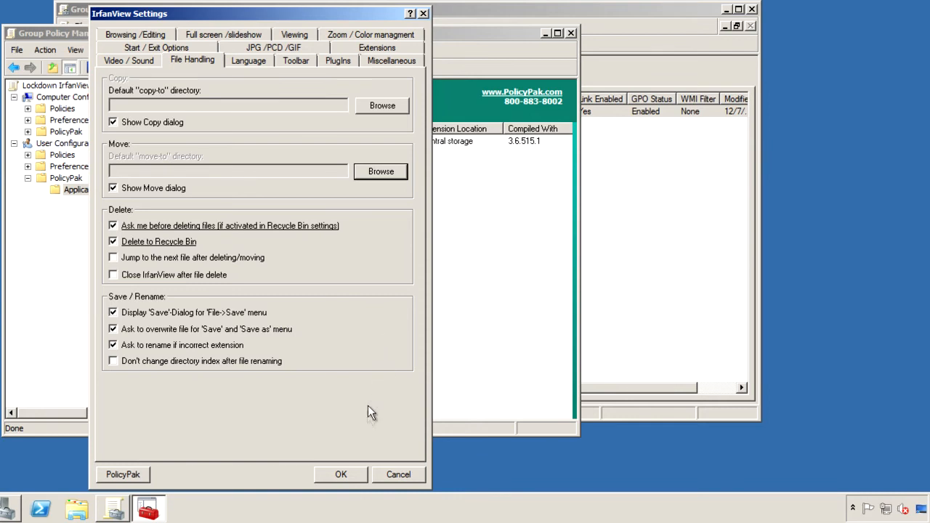
{"action": "left_click", "coordinate": [343, 474]}
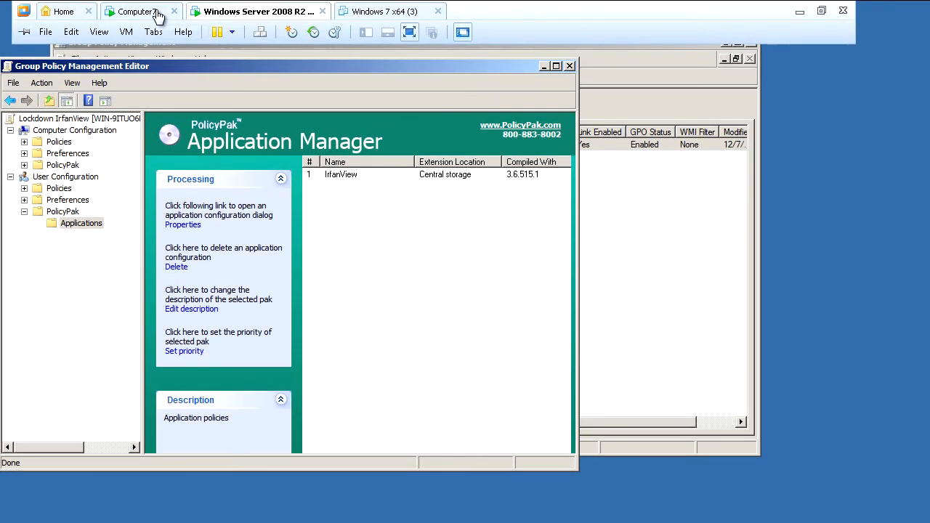
Switch to the Computer7 machine and run gpupdate in the Command Prompt
{"action": "left_click", "coordinate": [158, 14]}
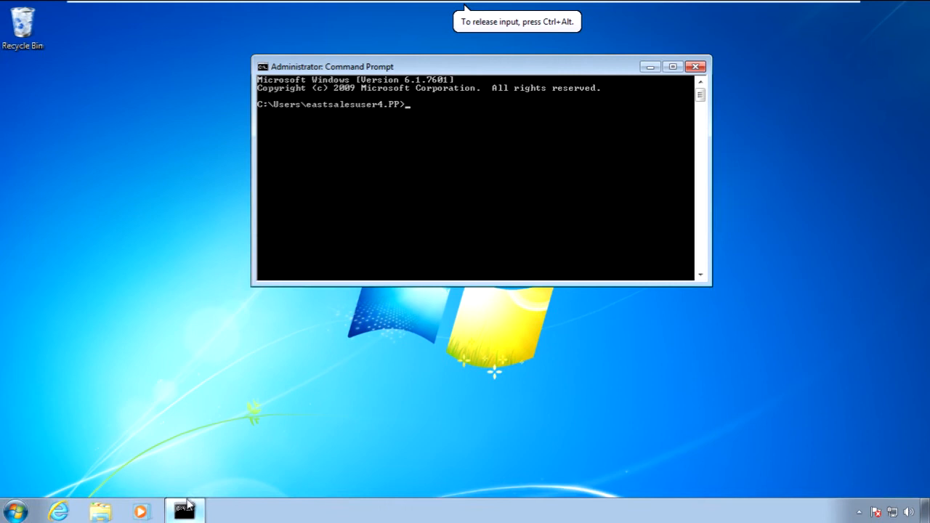
{"action": "type", "text": "gpu"}
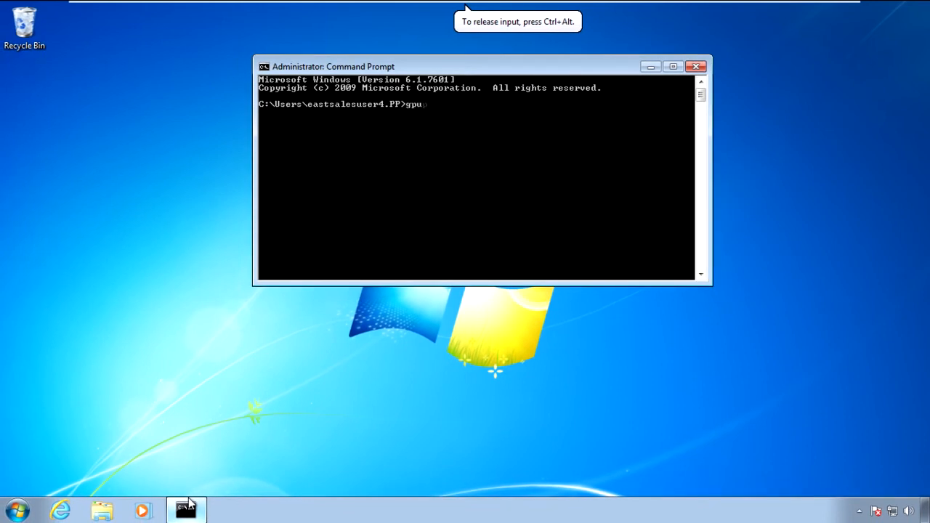
{"action": "type", "text": "pdate"}
{"action": "key", "text": "Return"}
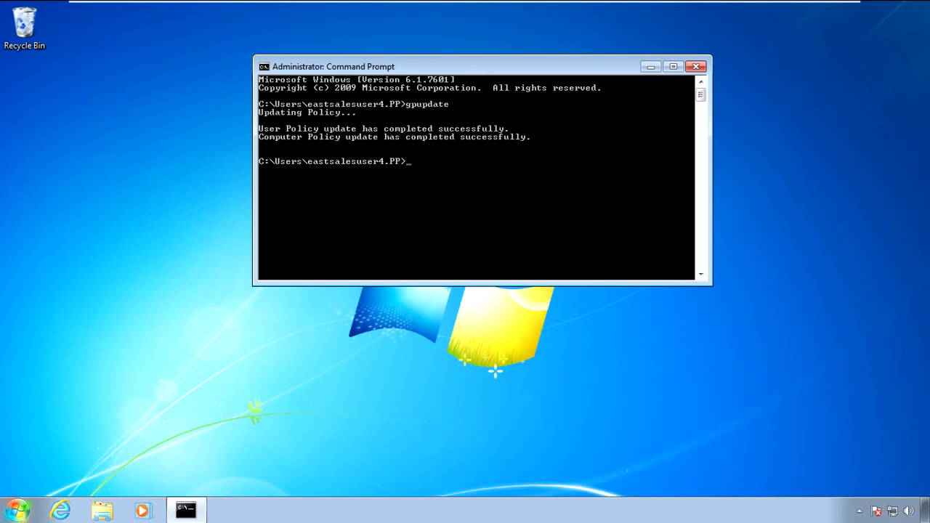
Launch IrfanView on the client machine and open its Properties/Settings dialog
{"action": "left_click", "coordinate": [16, 512]}
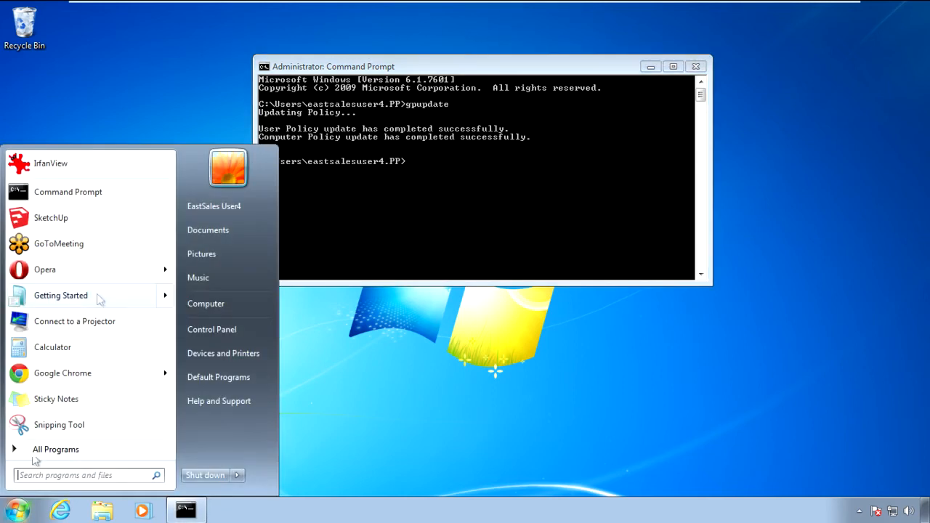
{"action": "left_click", "coordinate": [100, 173]}
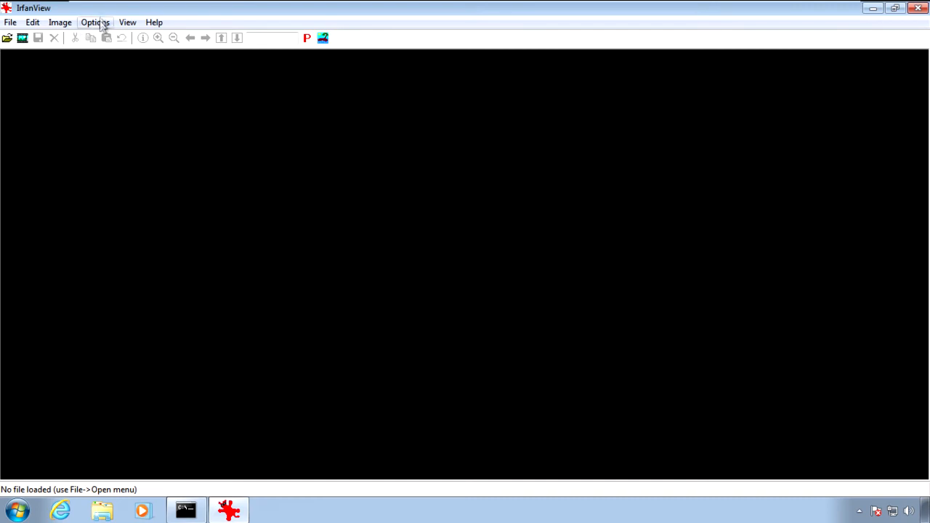
{"action": "left_click", "coordinate": [95, 22]}
{"action": "left_click", "coordinate": [116, 36]}
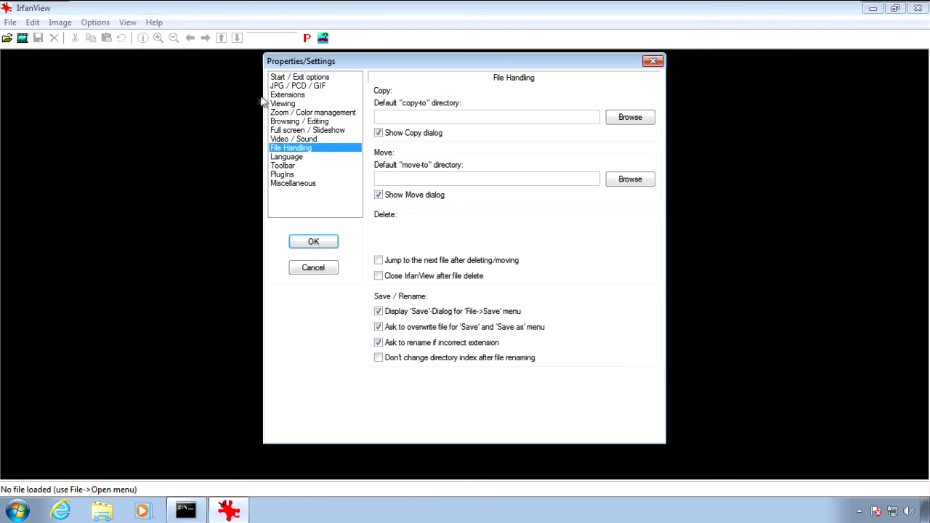
Check the policy-managed options in Start / Exit options, Browsing / Editing and File Handling, and close IrfanView and the Command Prompt
{"action": "left_click", "coordinate": [291, 78]}
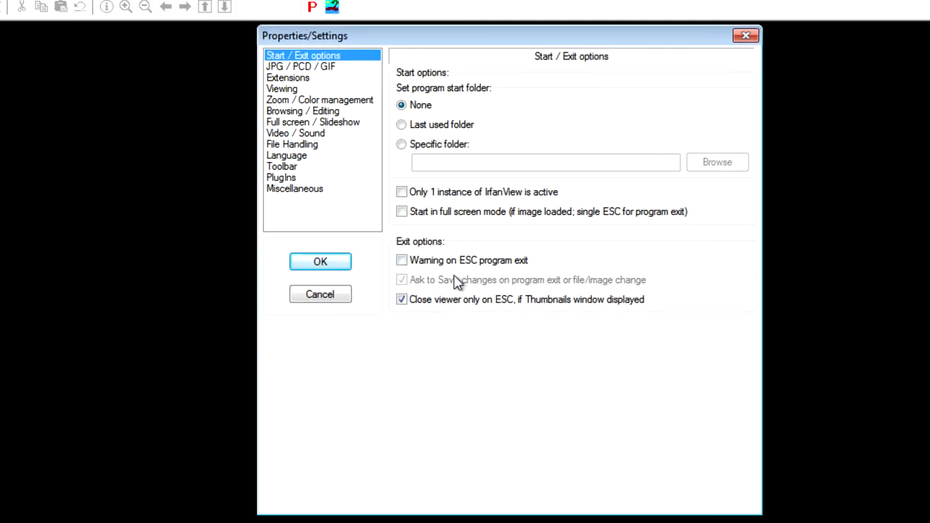
{"action": "left_click", "coordinate": [312, 144]}
{"action": "left_click", "coordinate": [312, 111]}
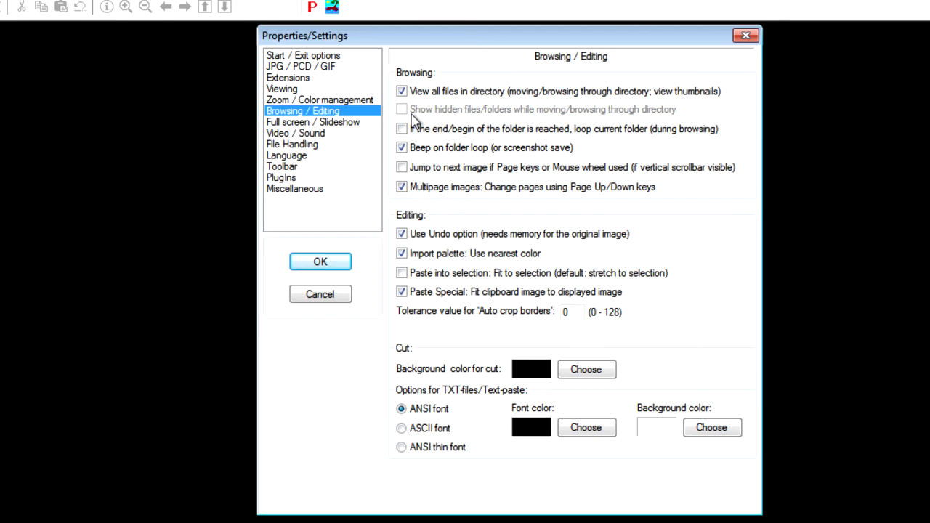
{"action": "left_click", "coordinate": [305, 145]}
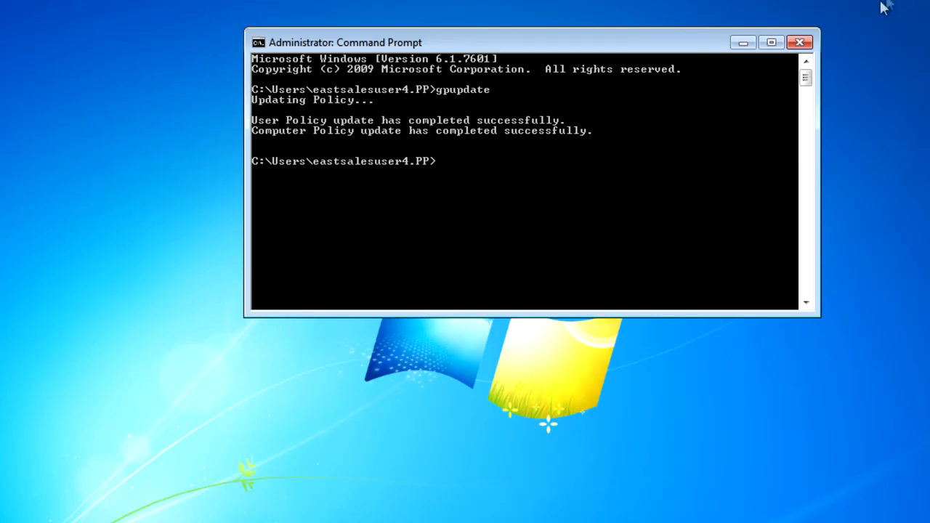
{"action": "left_click", "coordinate": [799, 42]}
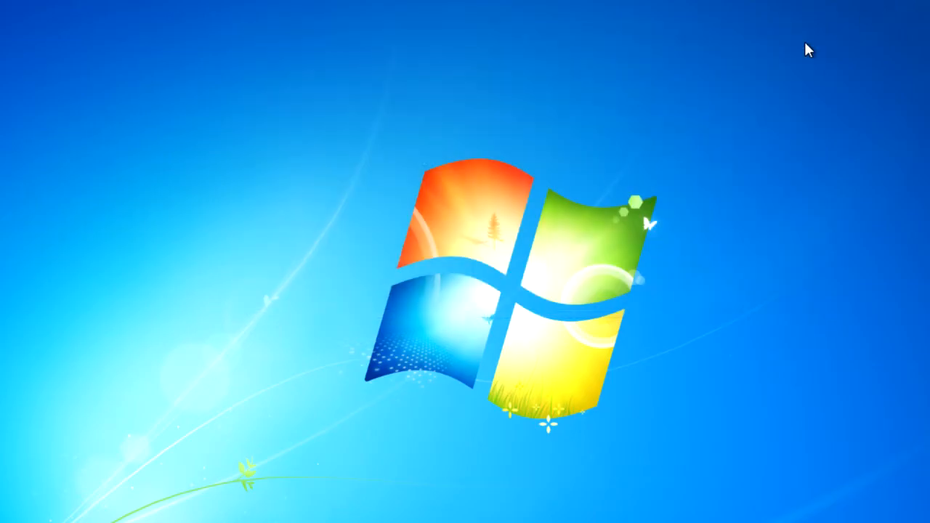